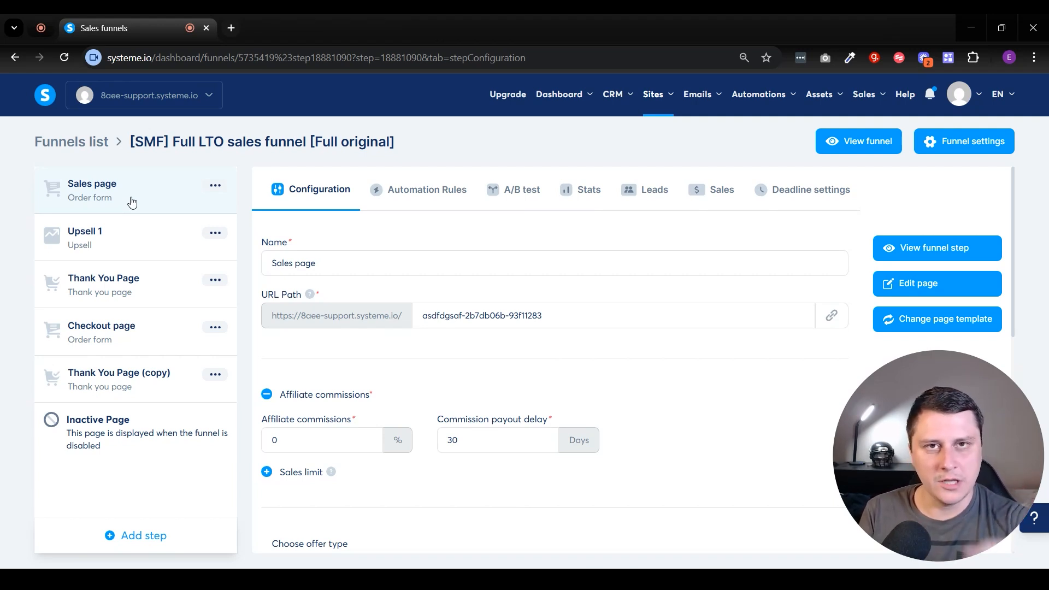
# Open the Sales page in the page editor and add a Countdown element beneath the hero subheading.
pyautogui.click(895, 282)
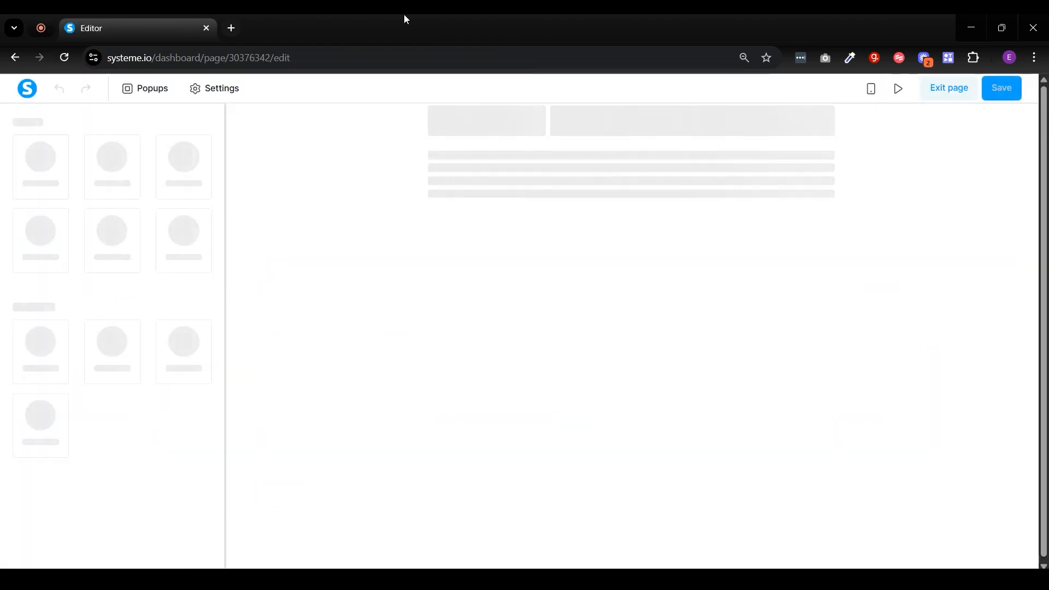
pyautogui.scroll(-7, 88, 308)
pyautogui.scroll(-5, 97, 310)
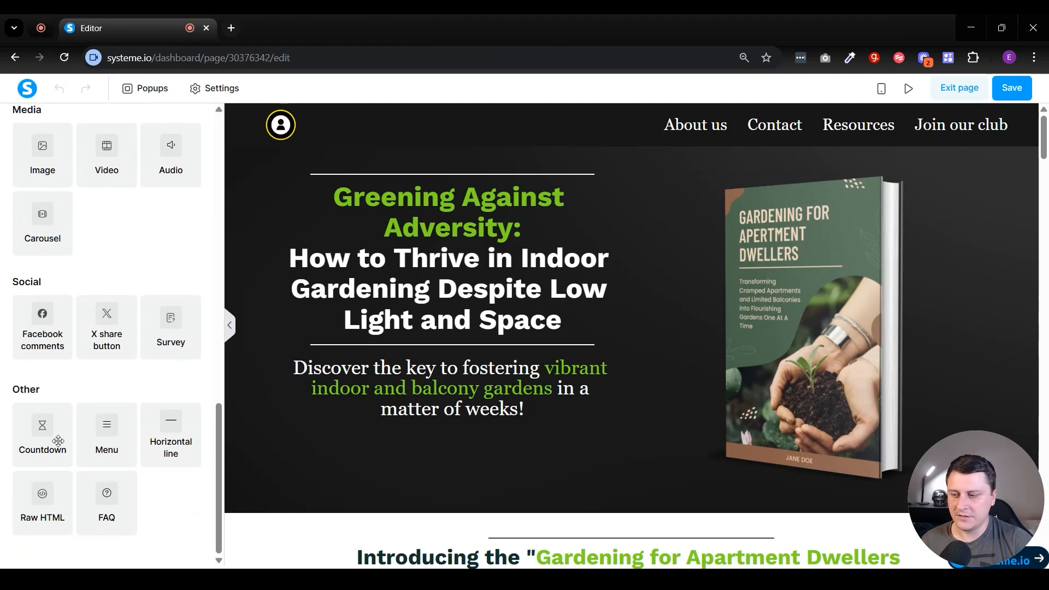
pyautogui.moveTo(34, 437); pyautogui.dragTo(412, 423)
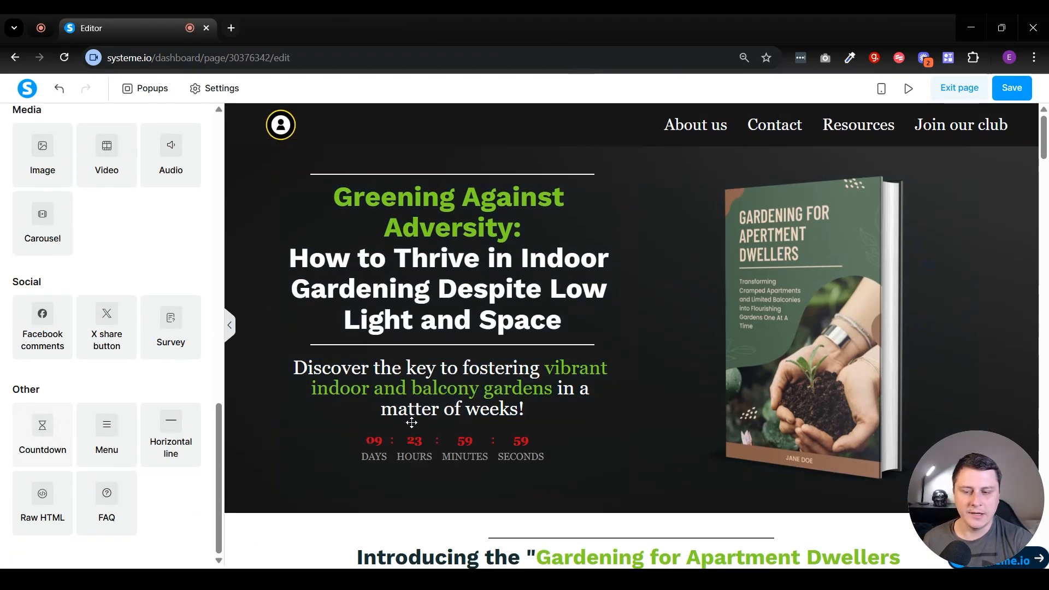
# Set the new countdown's type to Fixed time and date with 9/30/25 as the end date.
pyautogui.click(414, 453)
pyautogui.click(46, 230)
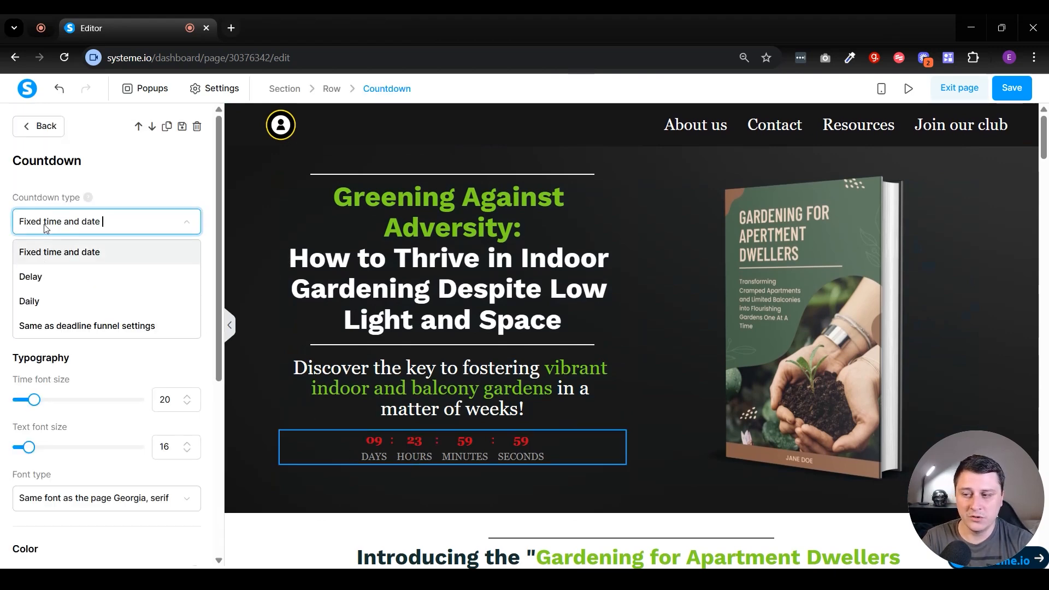
pyautogui.click(96, 255)
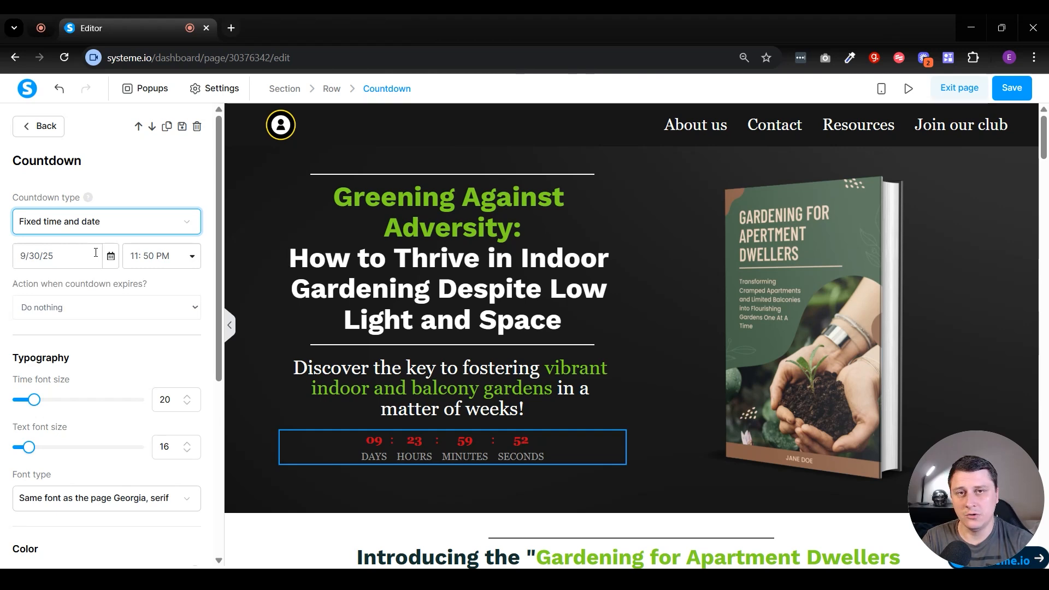
pyautogui.click(57, 254)
pyautogui.click(111, 255)
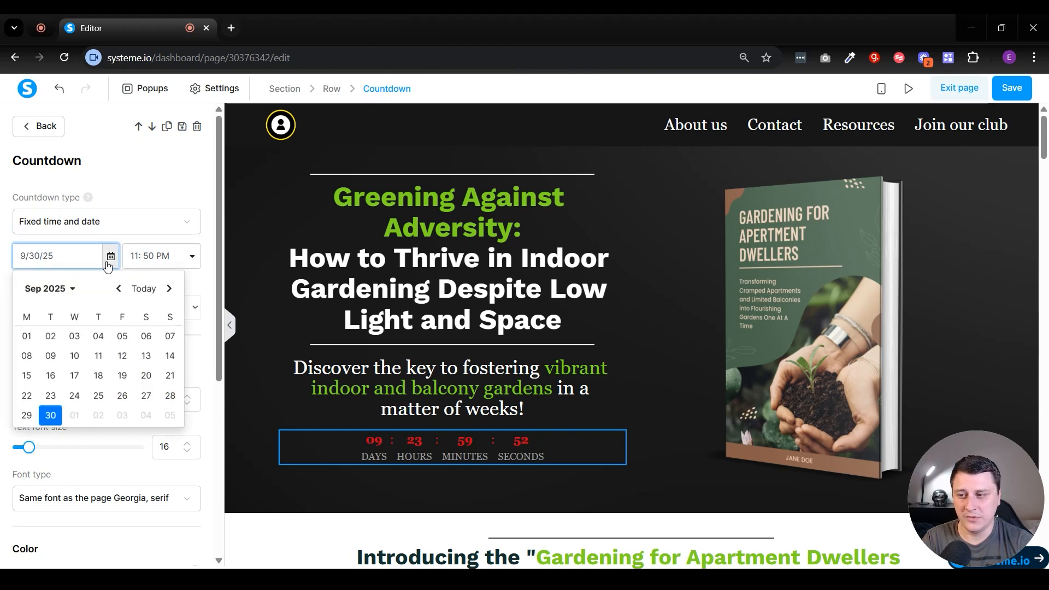
pyautogui.click(55, 418)
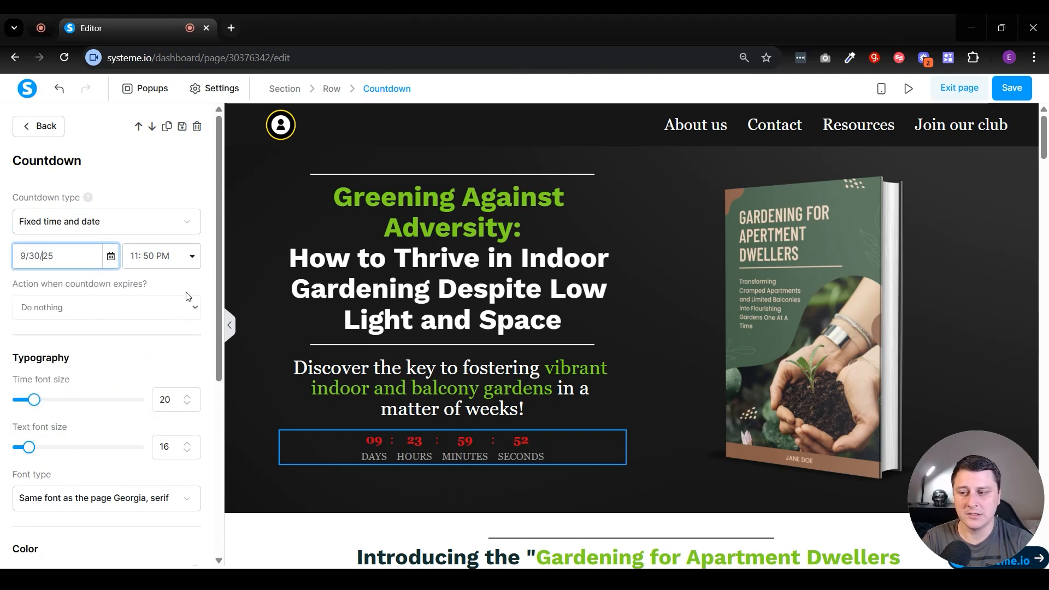
# Examine the end times available for the fixed-date countdown without changing the time.
pyautogui.click(164, 257)
pyautogui.scroll(-5, 172, 404)
pyautogui.scroll(-6, 172, 404)
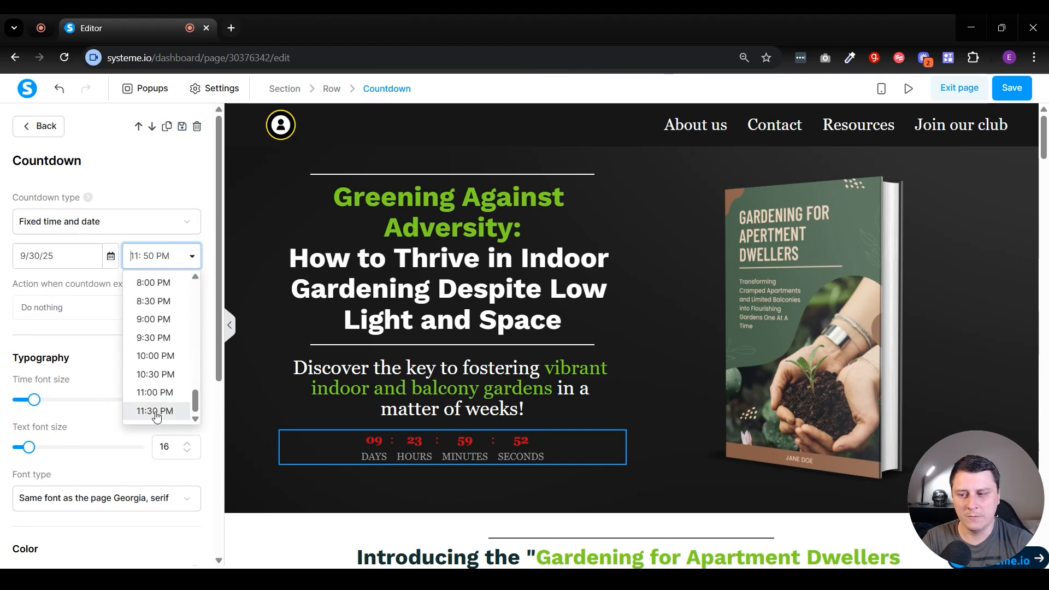
pyautogui.scroll(10, 155, 349)
pyautogui.scroll(-10, 156, 337)
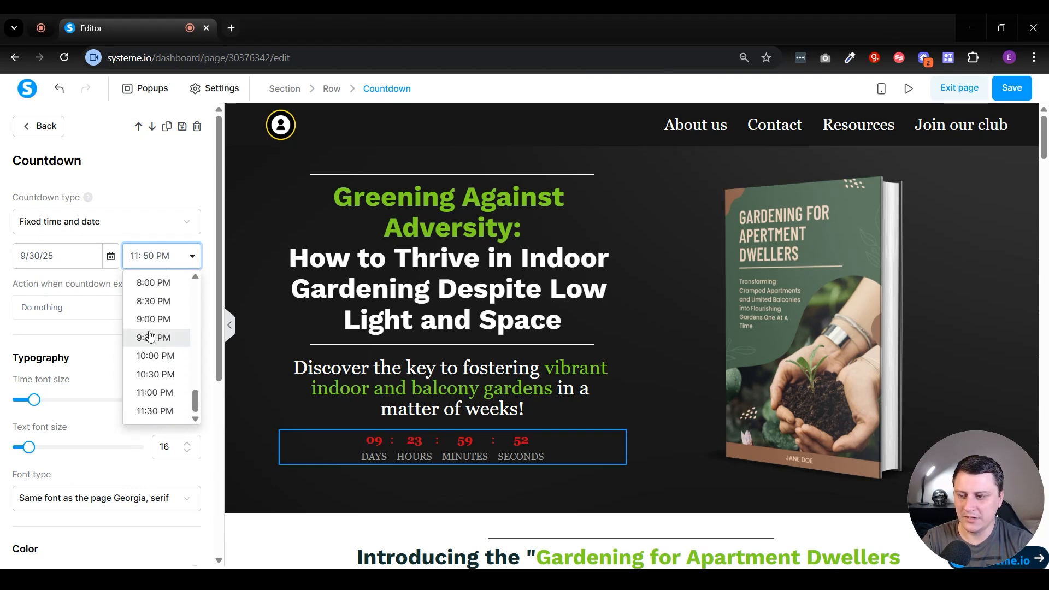
pyautogui.click(152, 265)
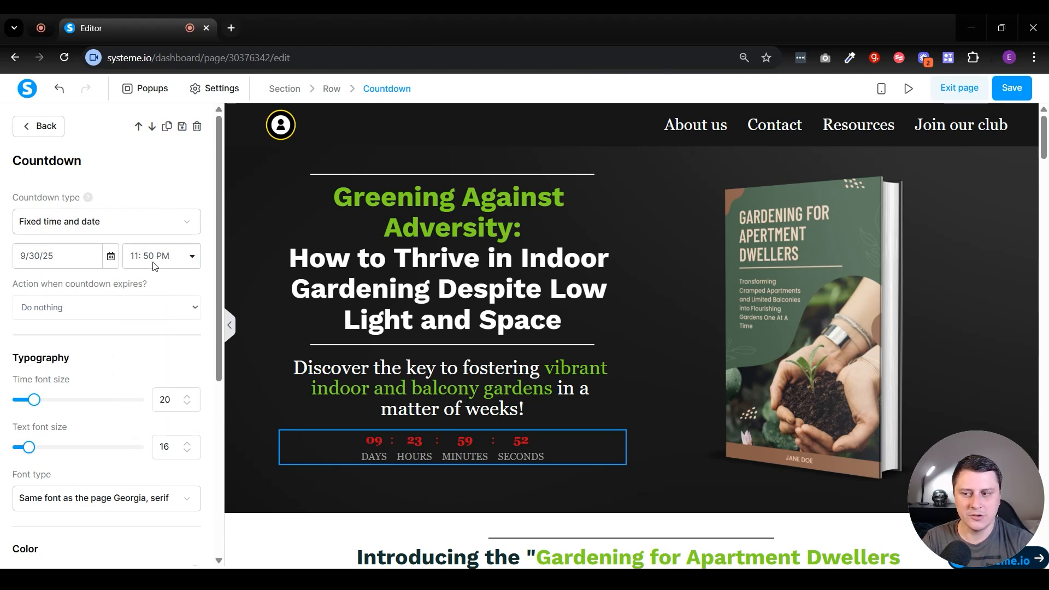
pyautogui.click(184, 256)
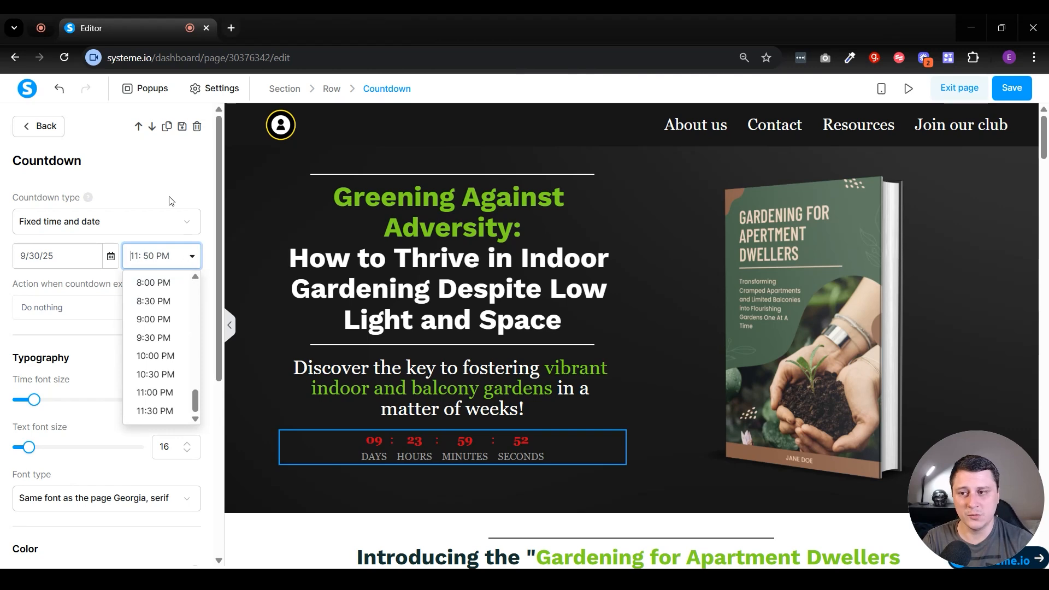
pyautogui.click(159, 184)
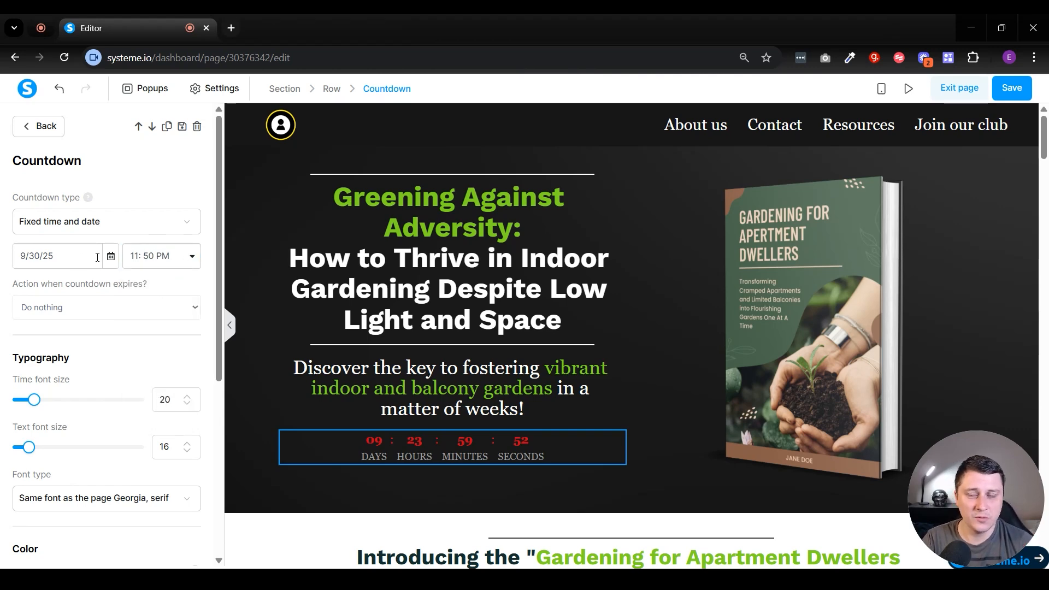
# Try the Delay type for the countdown and switch it to Daily.
pyautogui.click(94, 225)
pyautogui.click(30, 279)
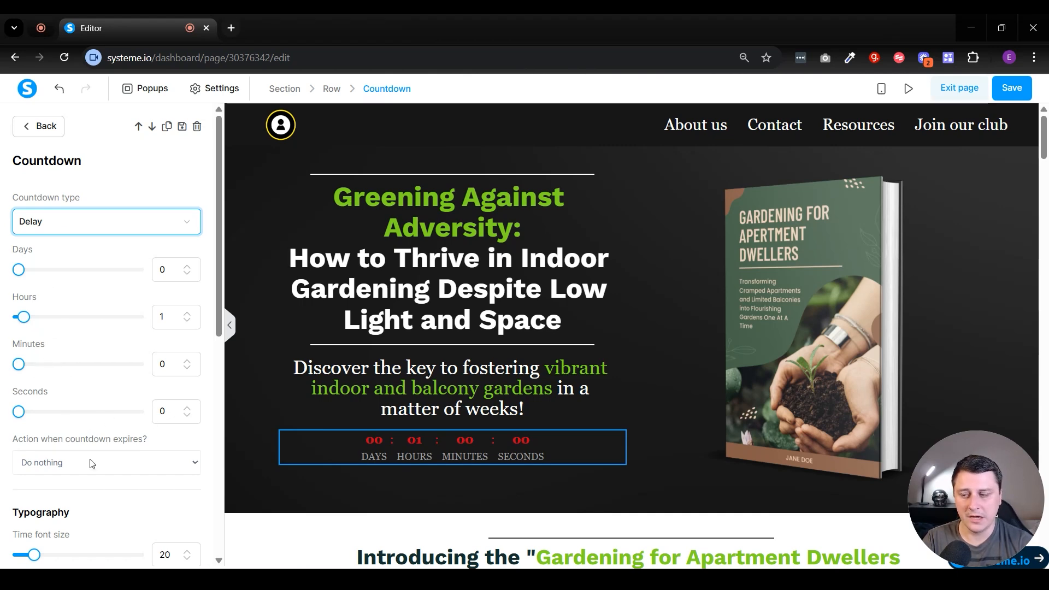
pyautogui.click(104, 228)
pyautogui.click(76, 301)
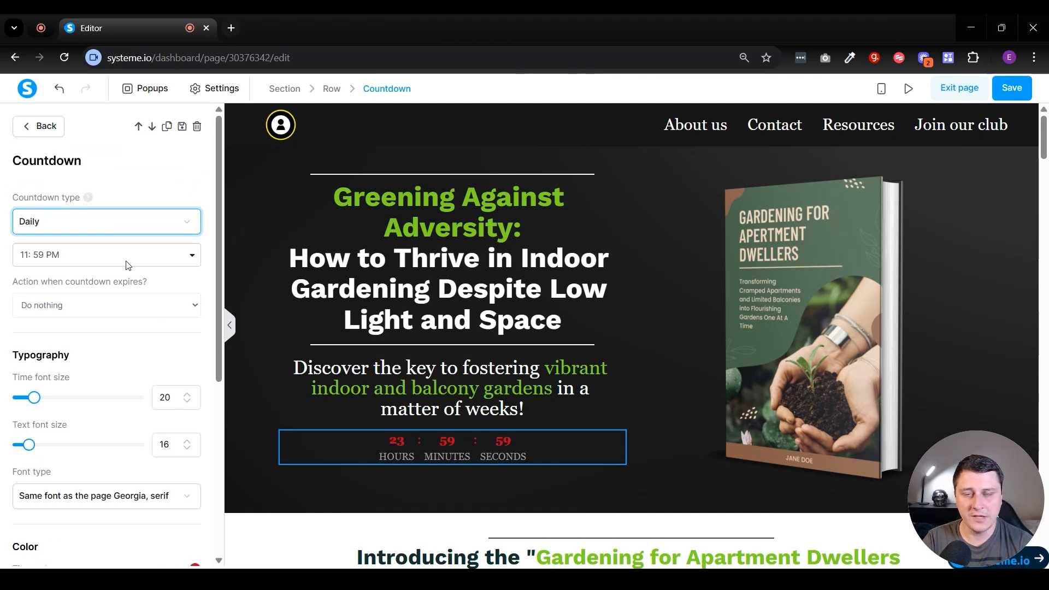
# Look through the expiry times offered for the Daily countdown.
pyautogui.click(119, 257)
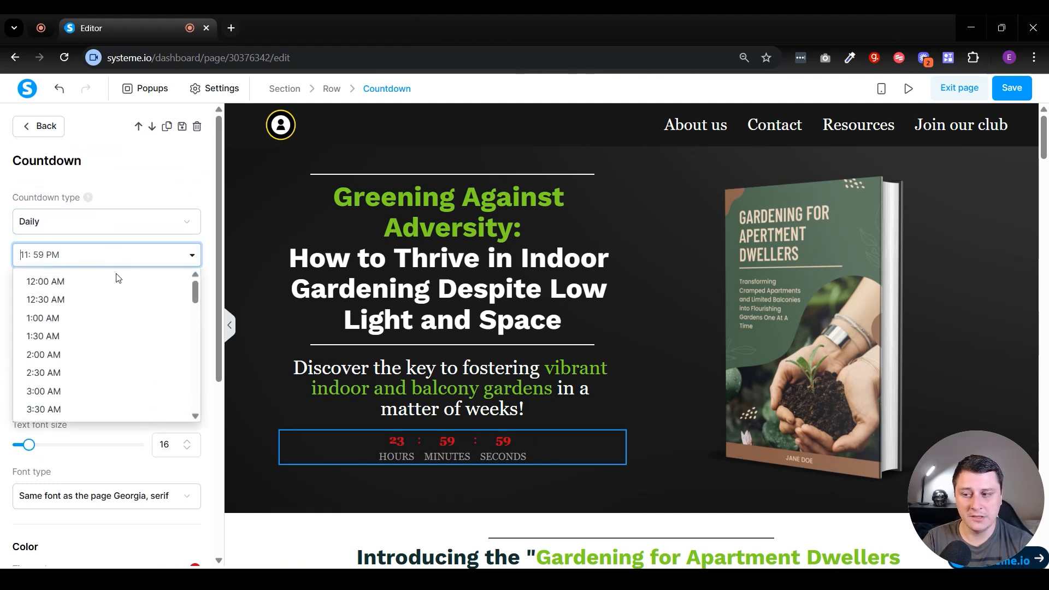
pyautogui.scroll(-13, 119, 355)
pyautogui.click(131, 198)
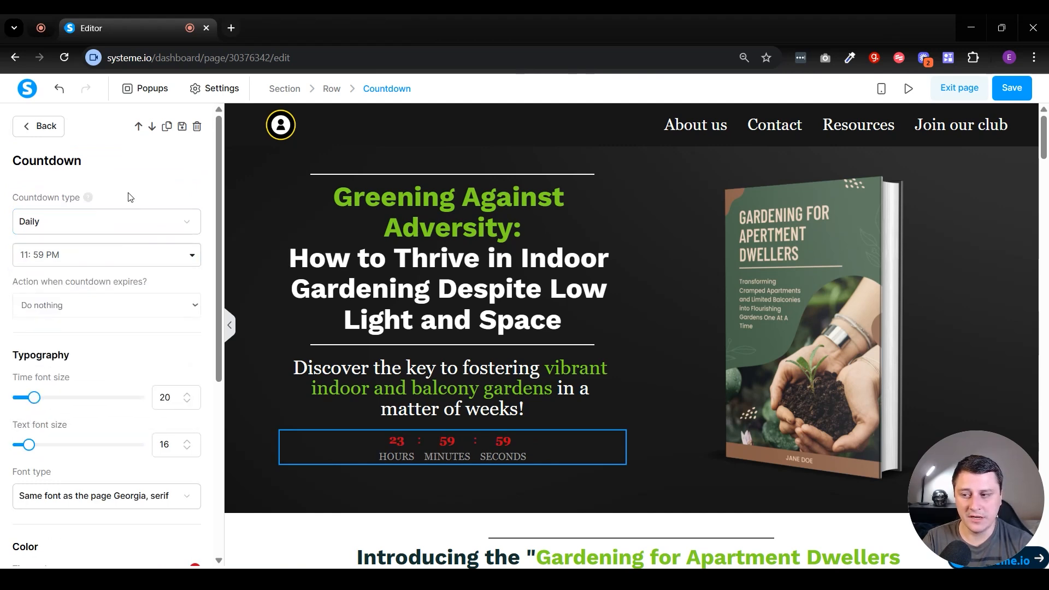
pyautogui.click(49, 259)
pyautogui.scroll(-5, 61, 295)
pyautogui.scroll(5, 66, 273)
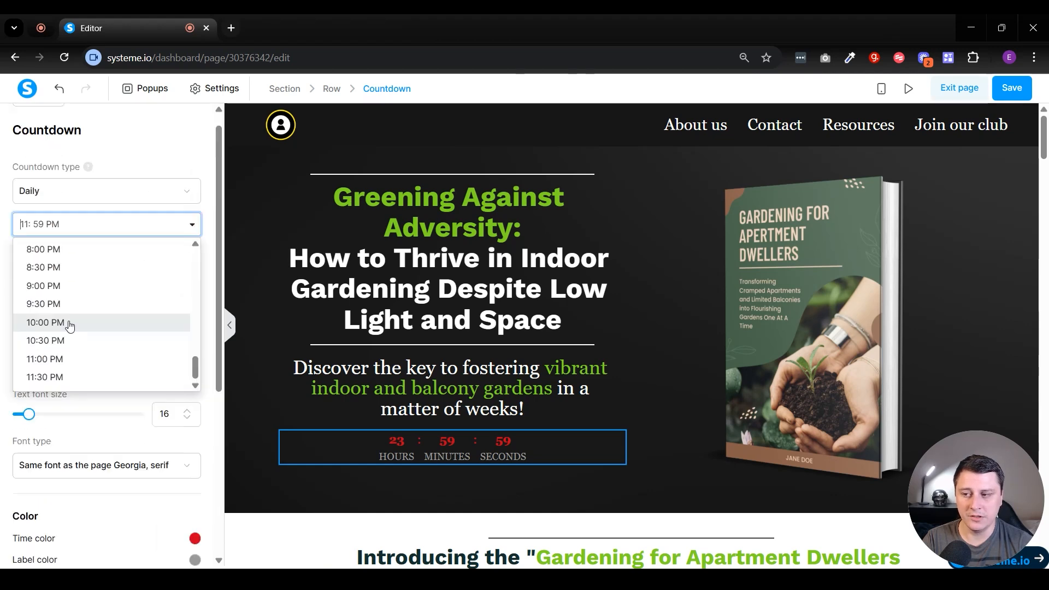
# Review the countdown type options and set the type to Same as deadline funnel settings.
pyautogui.click(98, 226)
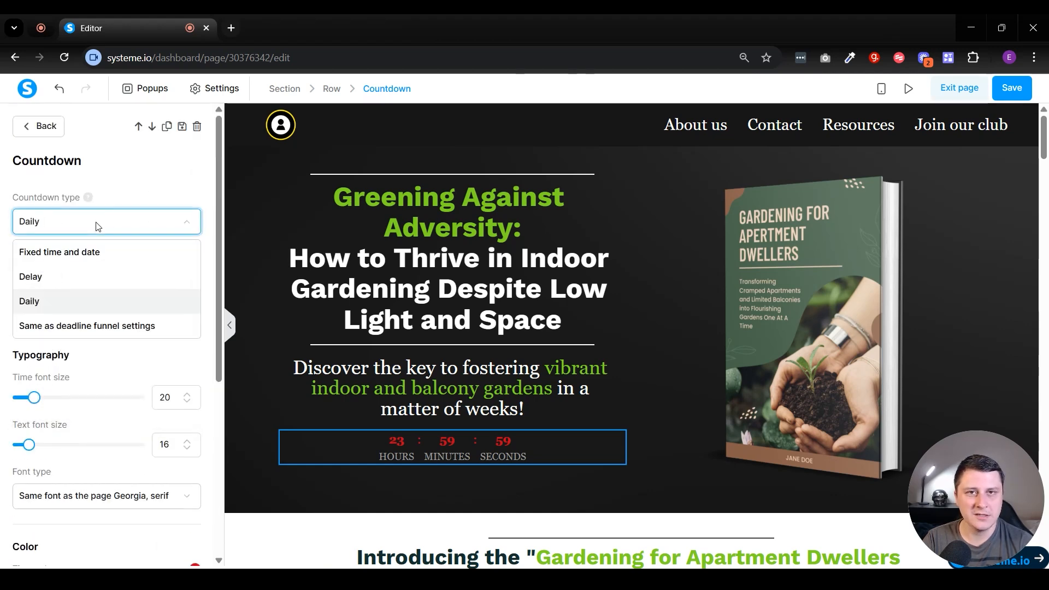
pyautogui.click(126, 186)
pyautogui.click(74, 219)
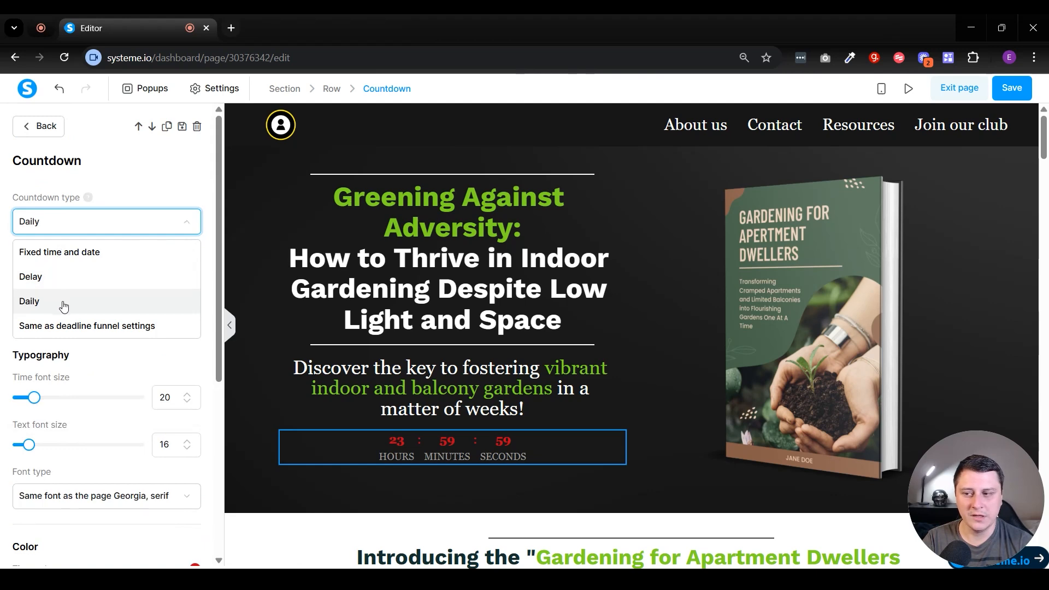
pyautogui.click(103, 183)
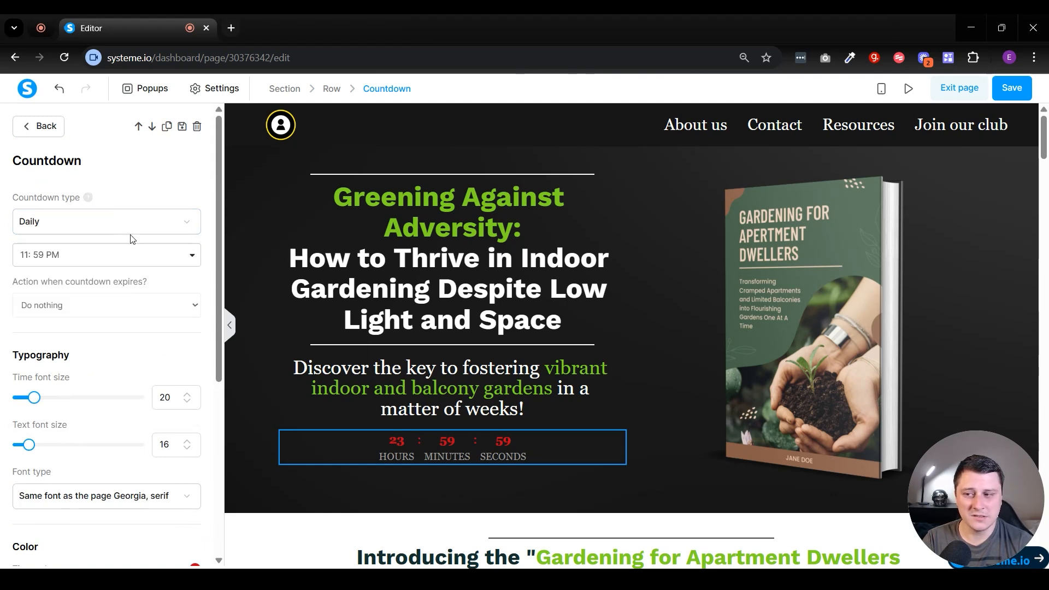
pyautogui.click(64, 221)
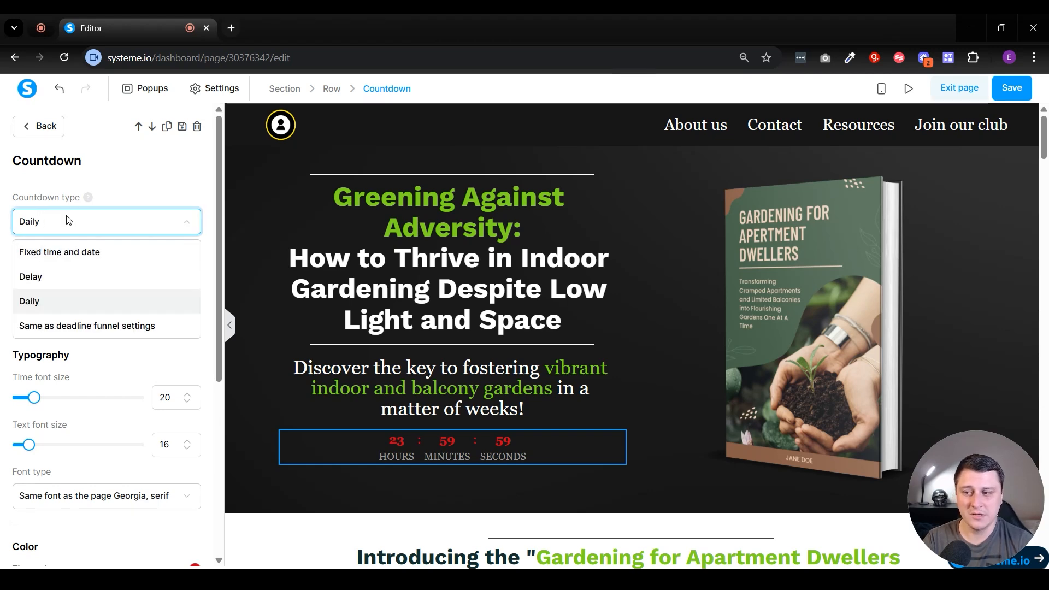
pyautogui.click(79, 203)
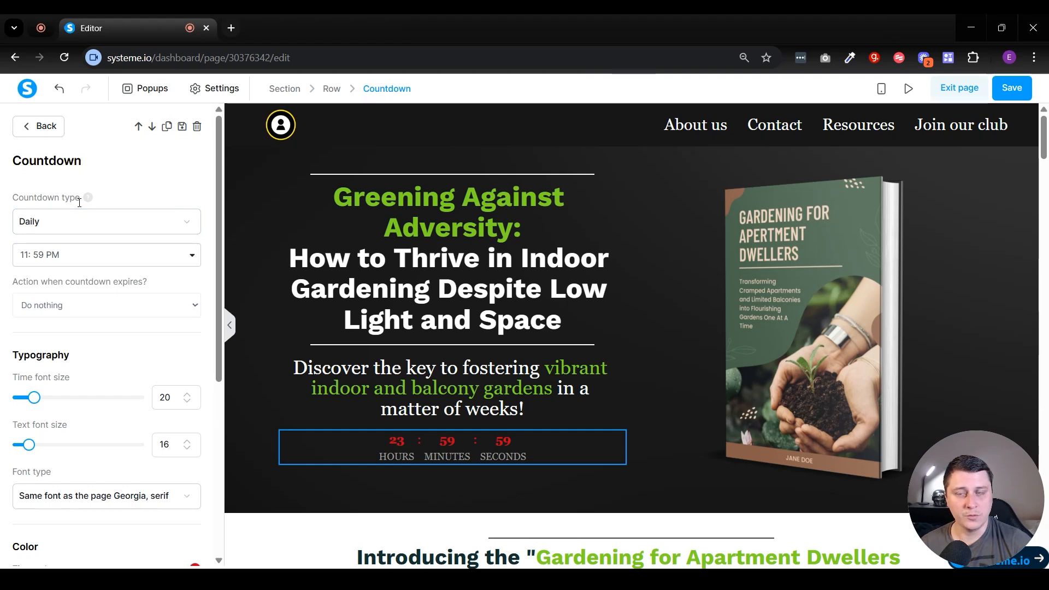
pyautogui.click(54, 224)
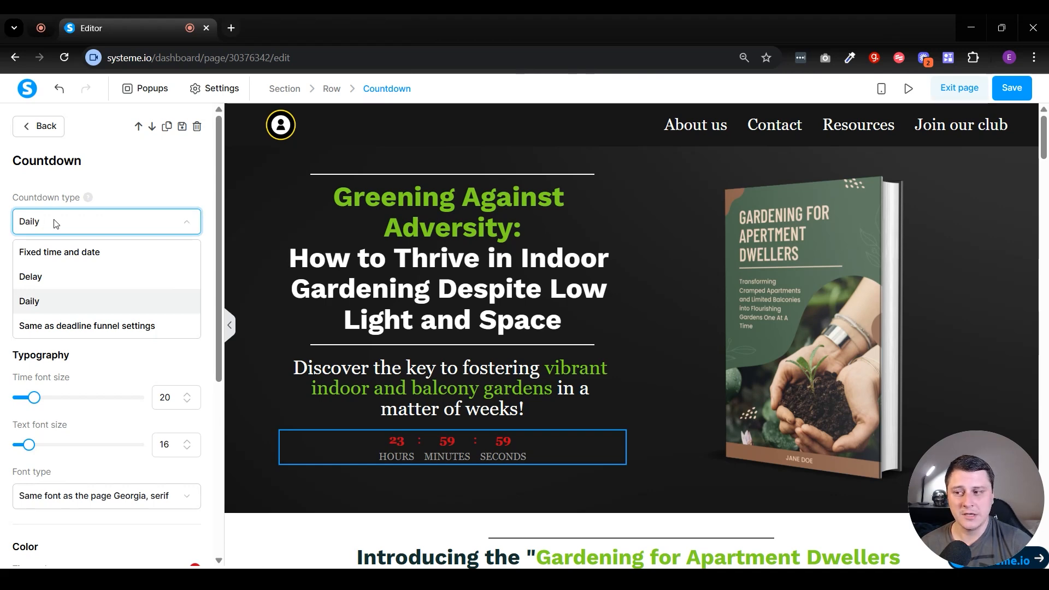
pyautogui.click(141, 326)
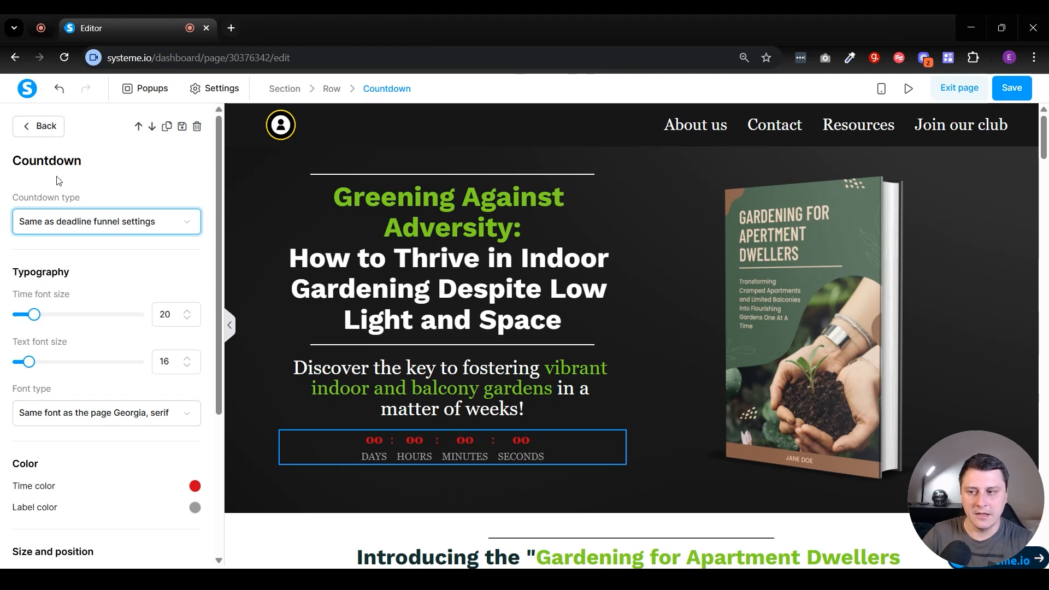
# Set the countdown type back to Fixed time and date.
pyautogui.click(86, 223)
pyautogui.click(86, 251)
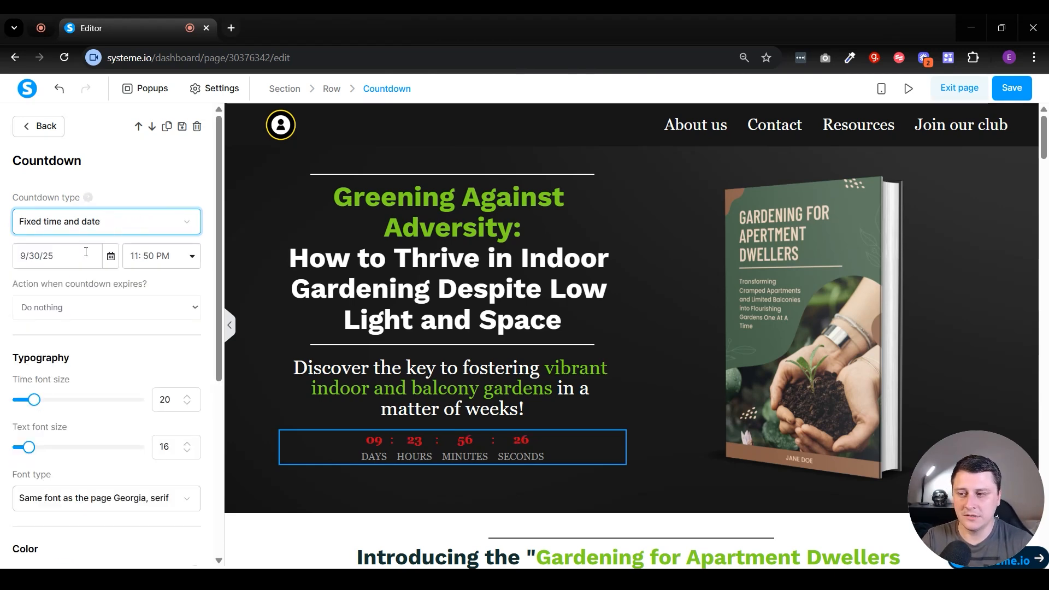
pyautogui.click(115, 224)
pyautogui.click(107, 223)
pyautogui.click(131, 163)
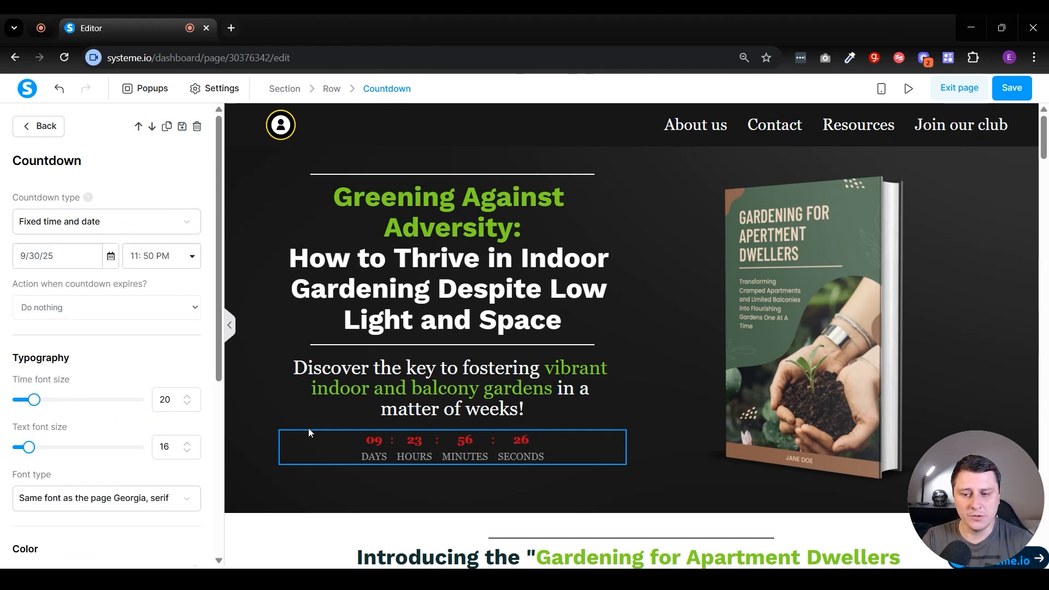
# Set the action when the countdown expires to Redirect to URL.
pyautogui.click(41, 298)
pyautogui.moveTo(34, 285); pyautogui.dragTo(153, 293)
pyautogui.click(152, 293)
pyautogui.click(87, 307)
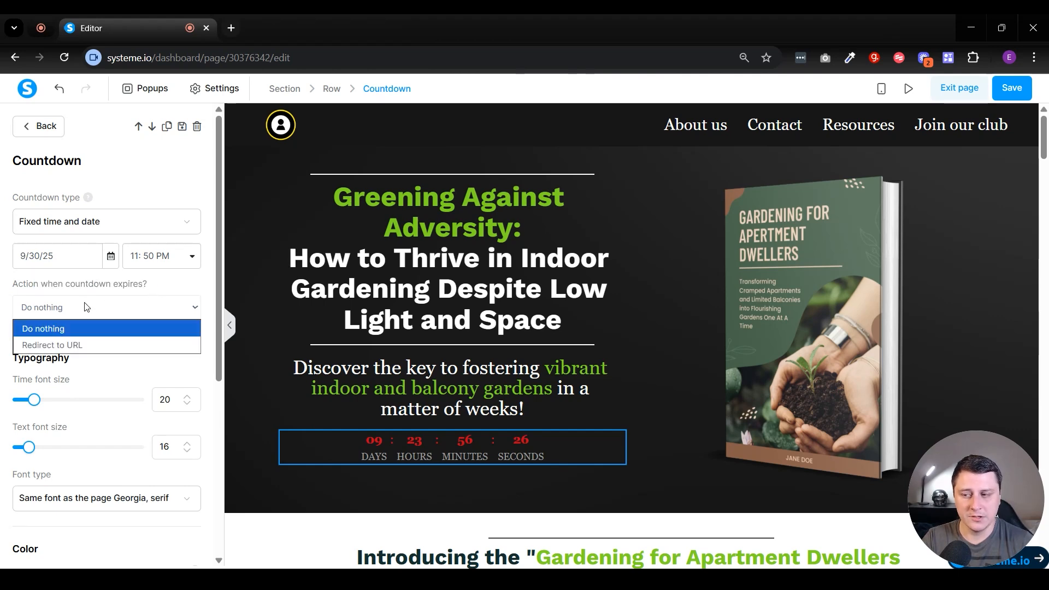
pyautogui.click(58, 328)
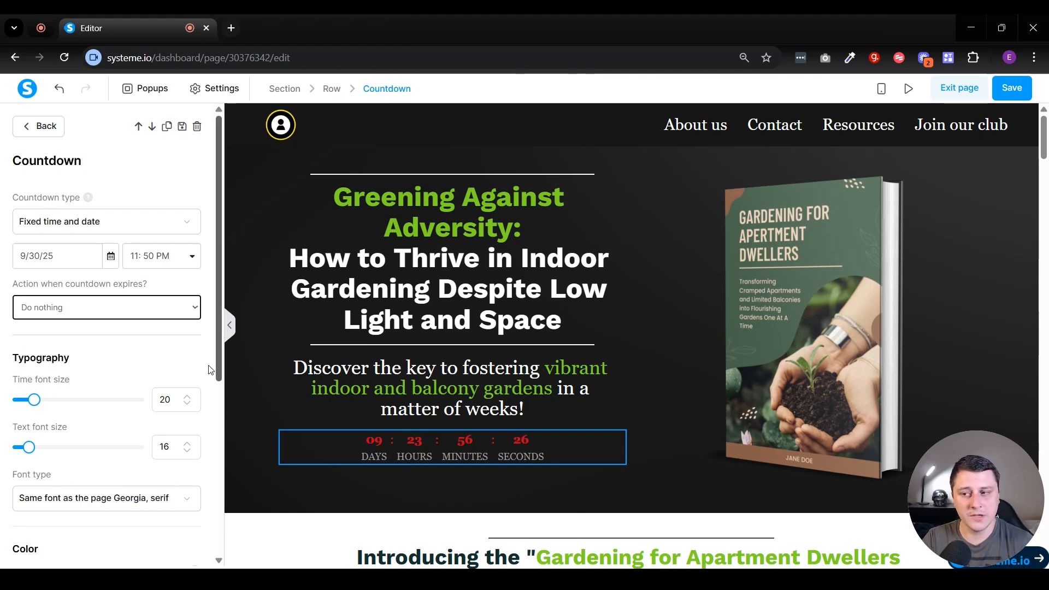
pyautogui.click(70, 311)
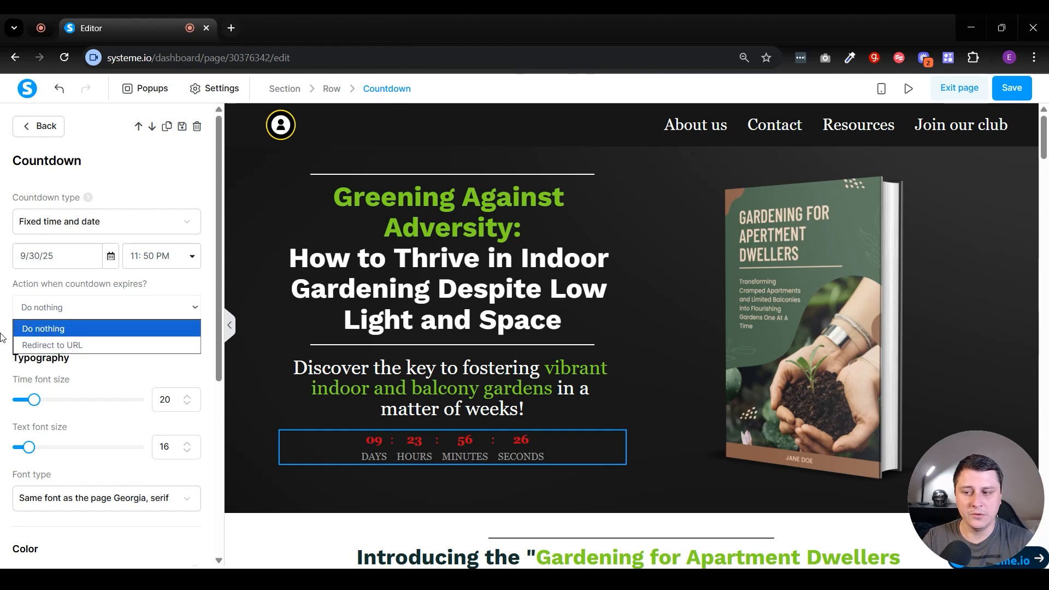
pyautogui.click(86, 343)
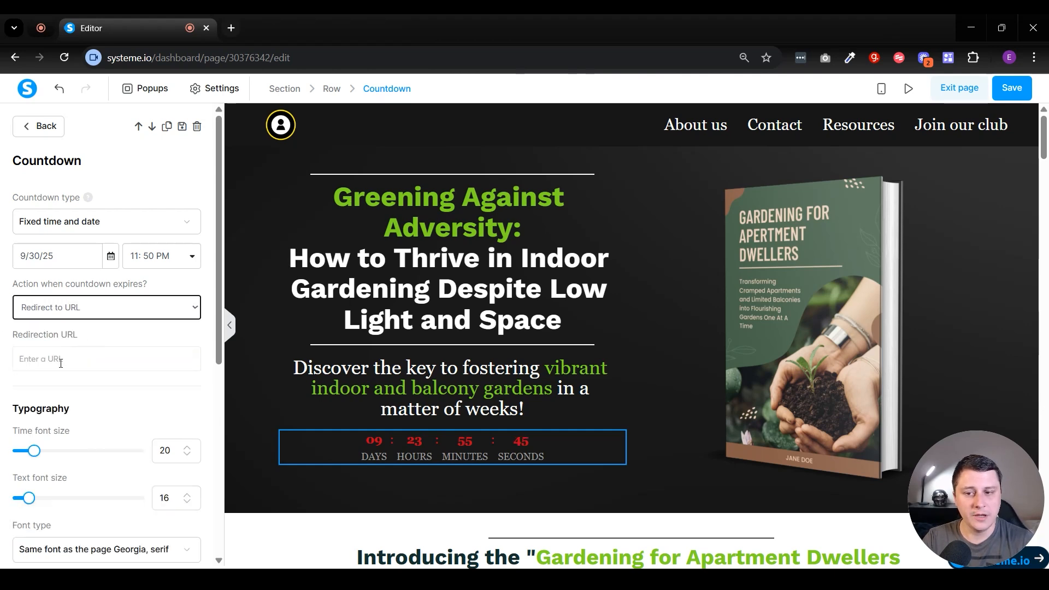